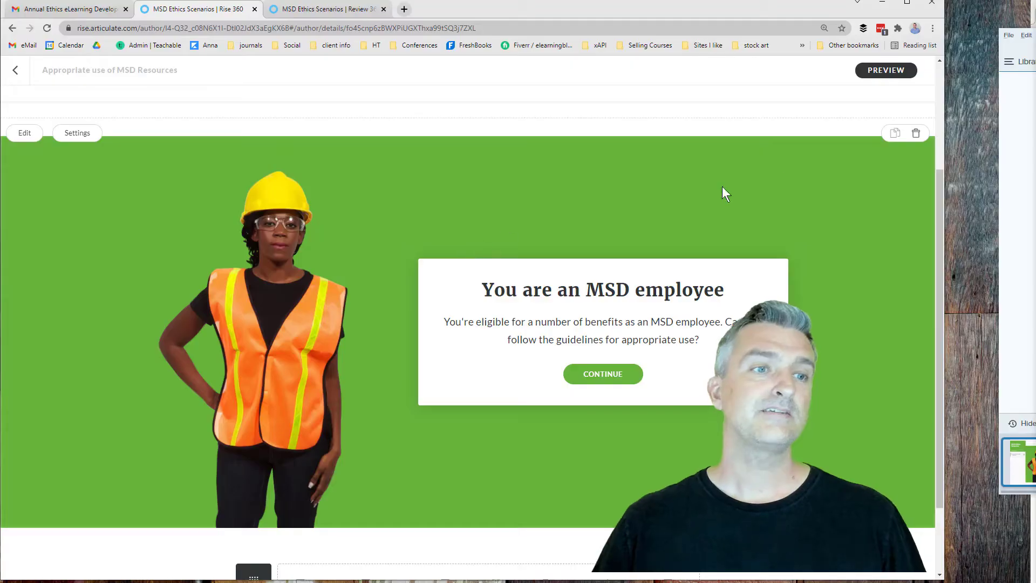
# Preview the lesson and continue past the intro card to the bus tokens choice
pyautogui.click(891, 69)
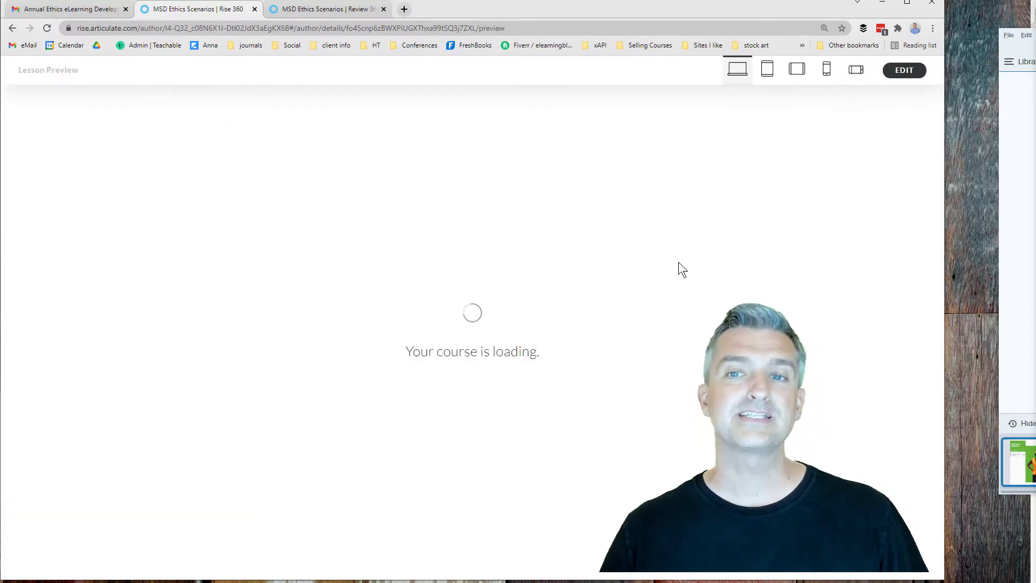
pyautogui.scroll(-2, 637, 405)
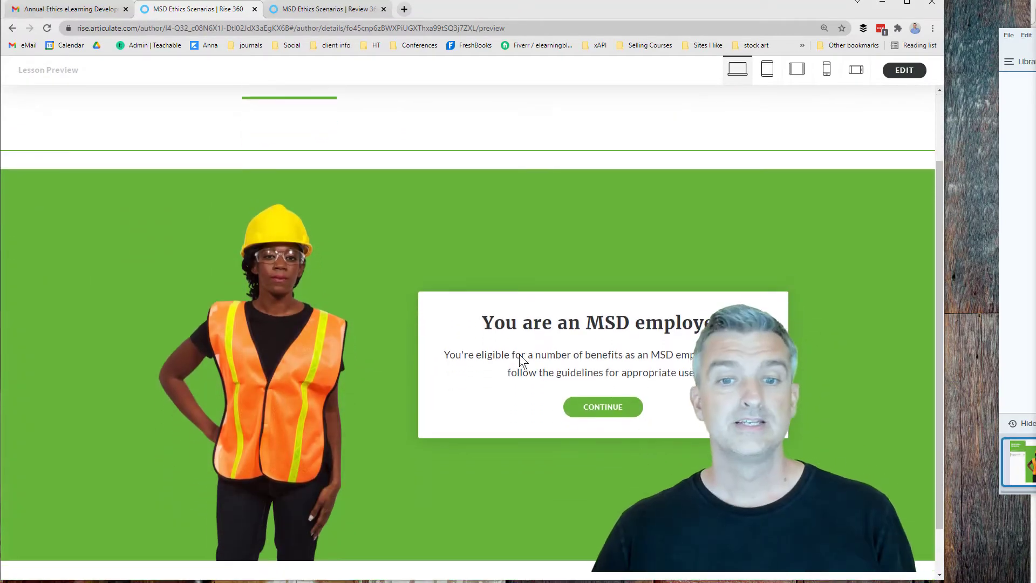
pyautogui.click(620, 413)
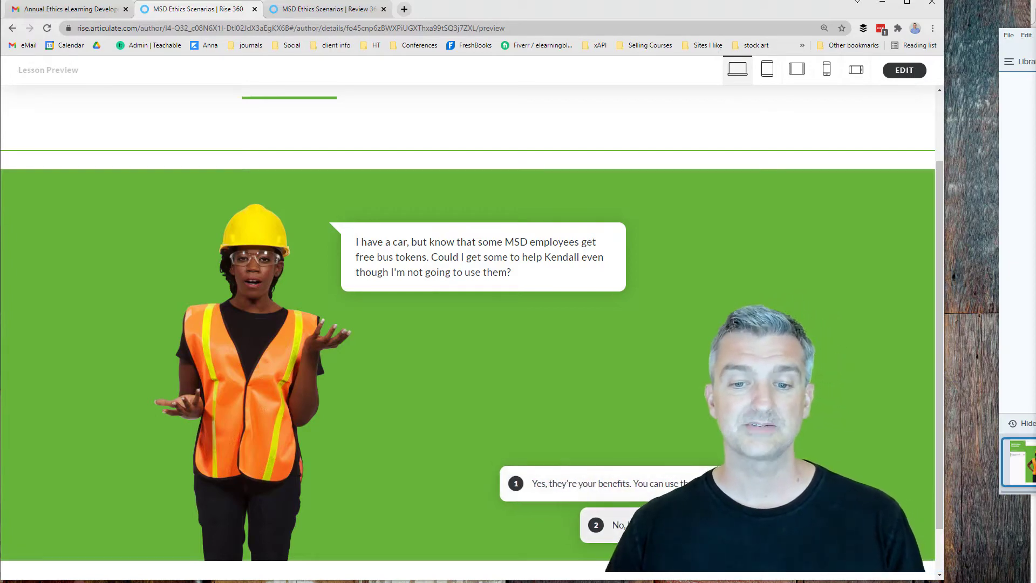
# Choose the 'benefits are theirs' answer and continue through the policy feedback to the final Benefits screen
pyautogui.click(594, 484)
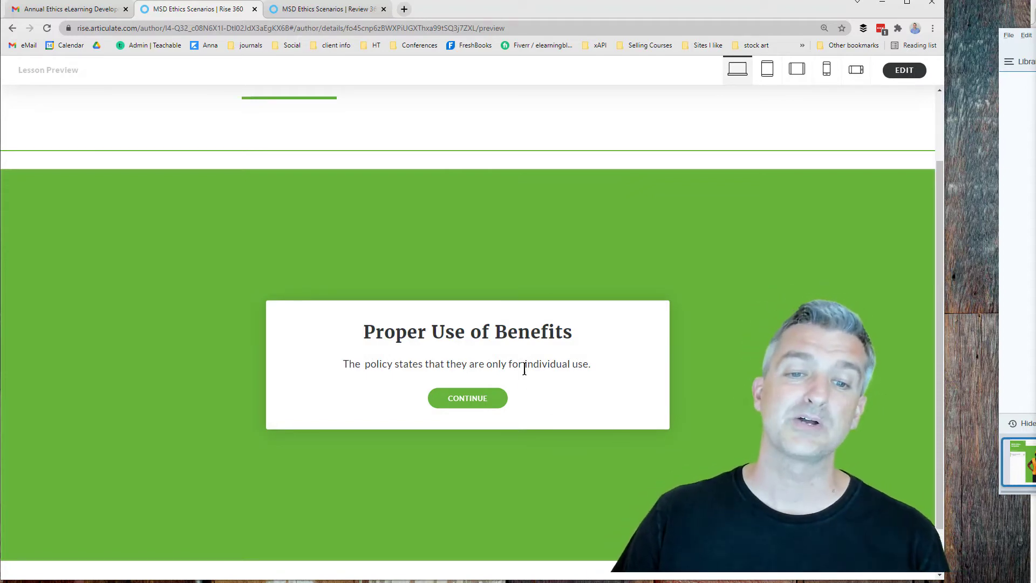
pyautogui.click(487, 405)
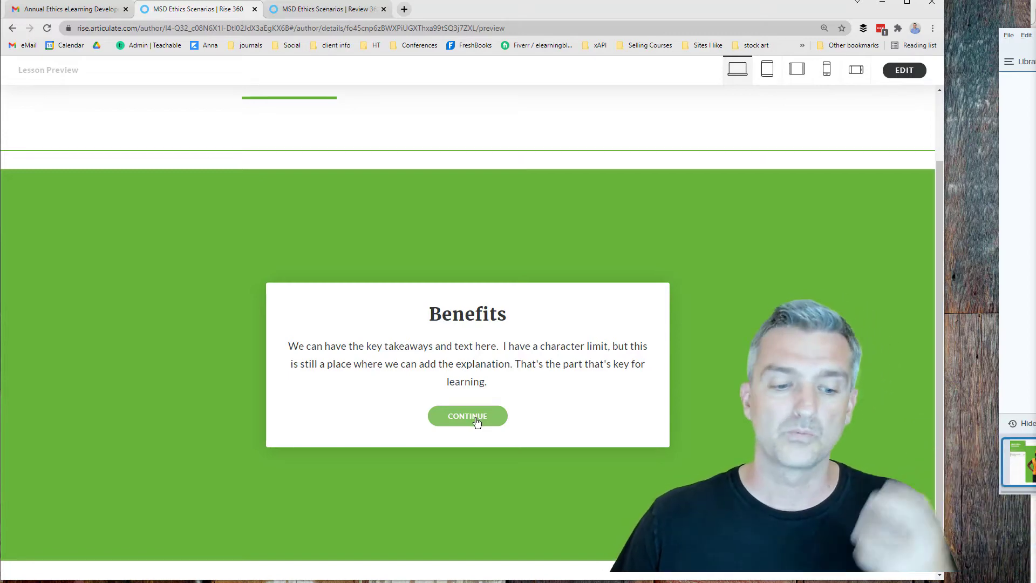
pyautogui.click(477, 419)
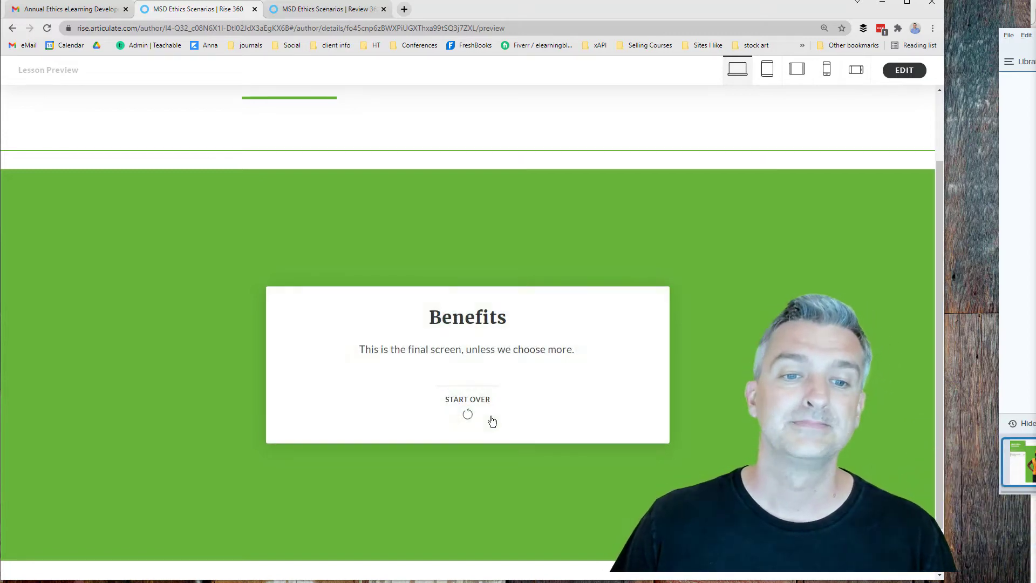
# Restart the scenario, pass the introduction card again, and return to the lesson editor
pyautogui.click(466, 413)
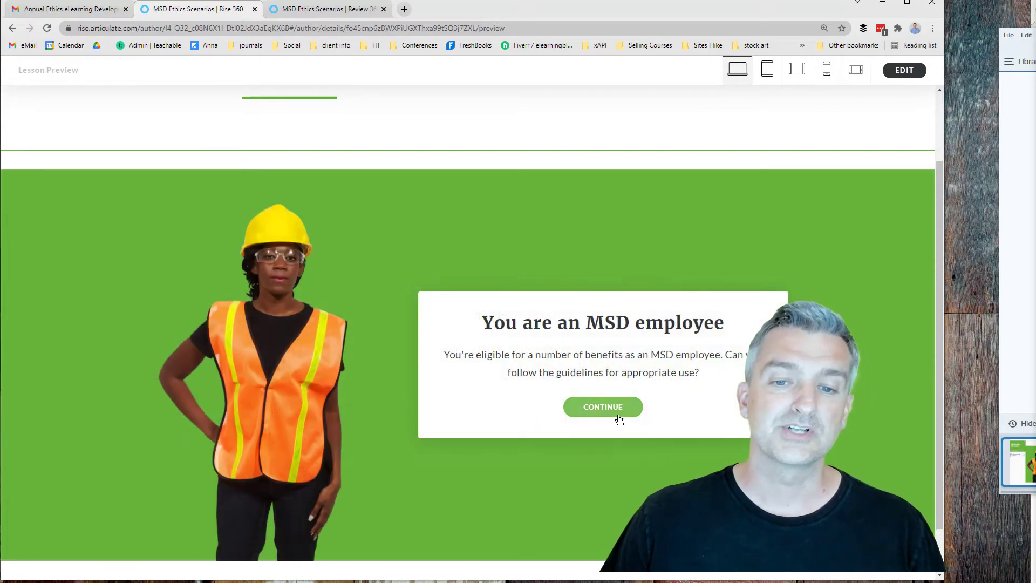
pyautogui.click(615, 412)
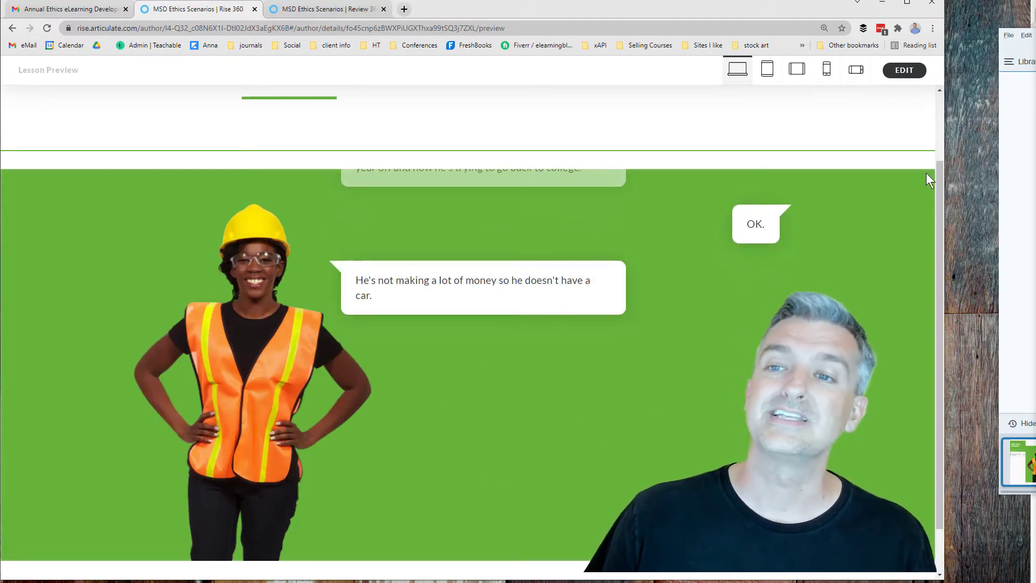
pyautogui.click(909, 76)
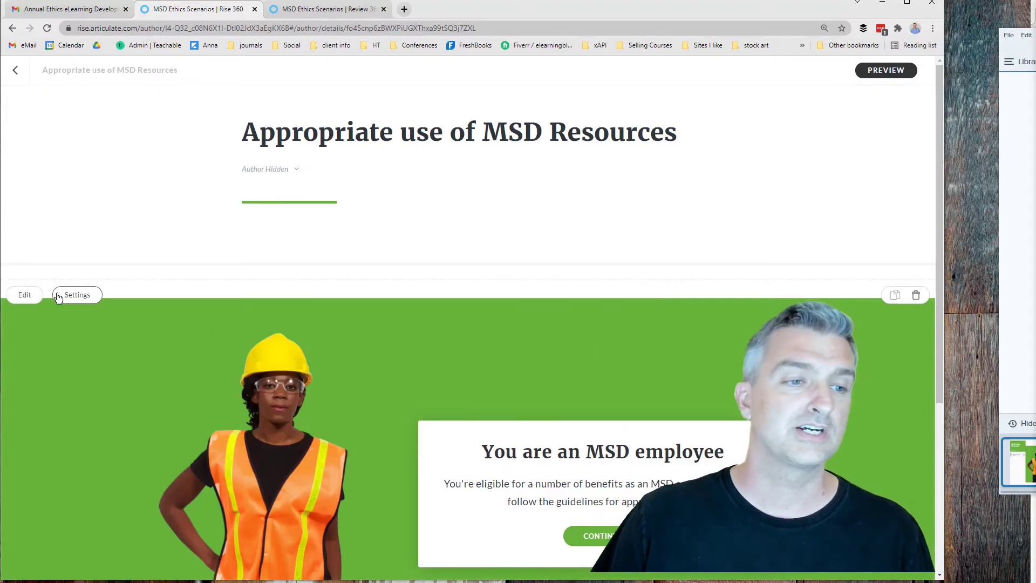
# Edit the scenario block and open the introduction 1.1, then dialogue item 1.2
pyautogui.click(25, 296)
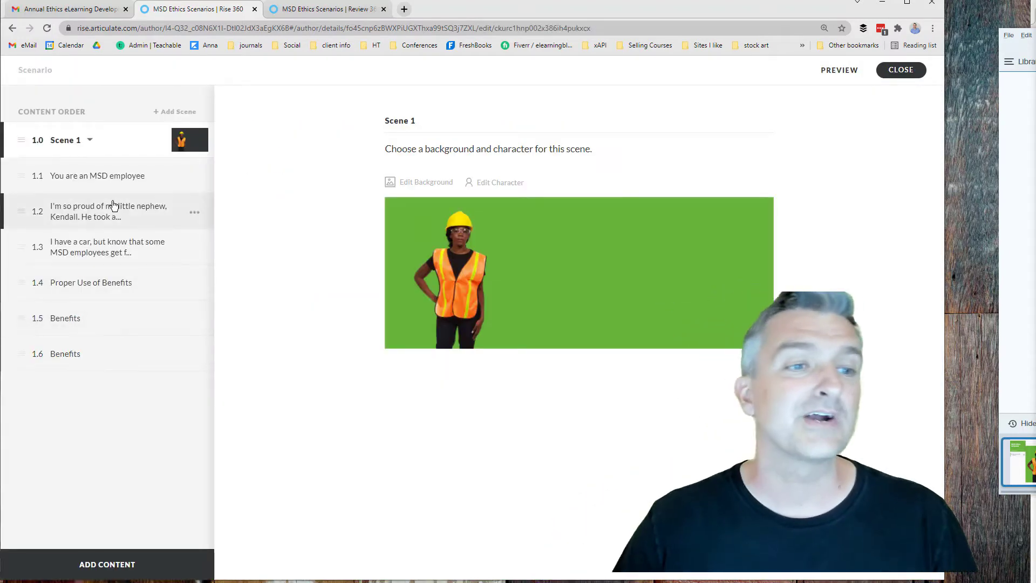
pyautogui.click(115, 182)
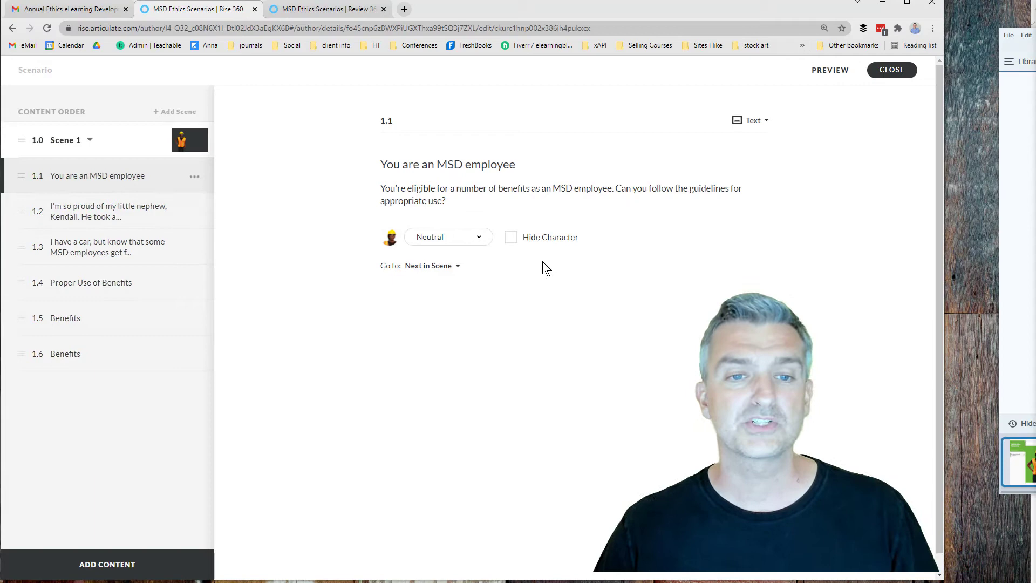
pyautogui.click(133, 208)
# Check the character's mood list and full pose picker for 1.2, keeping the Talking mood
pyautogui.click(468, 215)
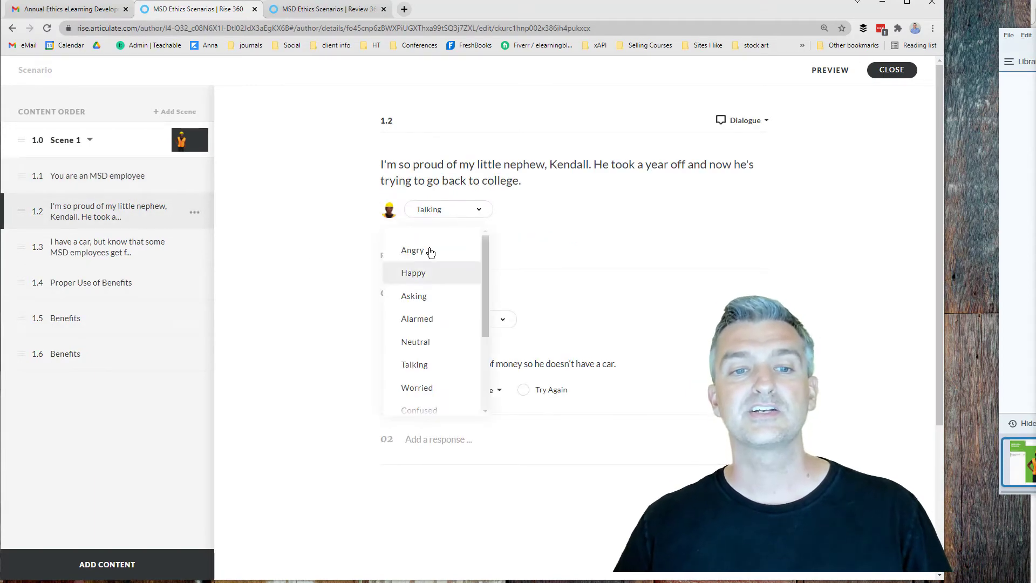
pyautogui.click(562, 217)
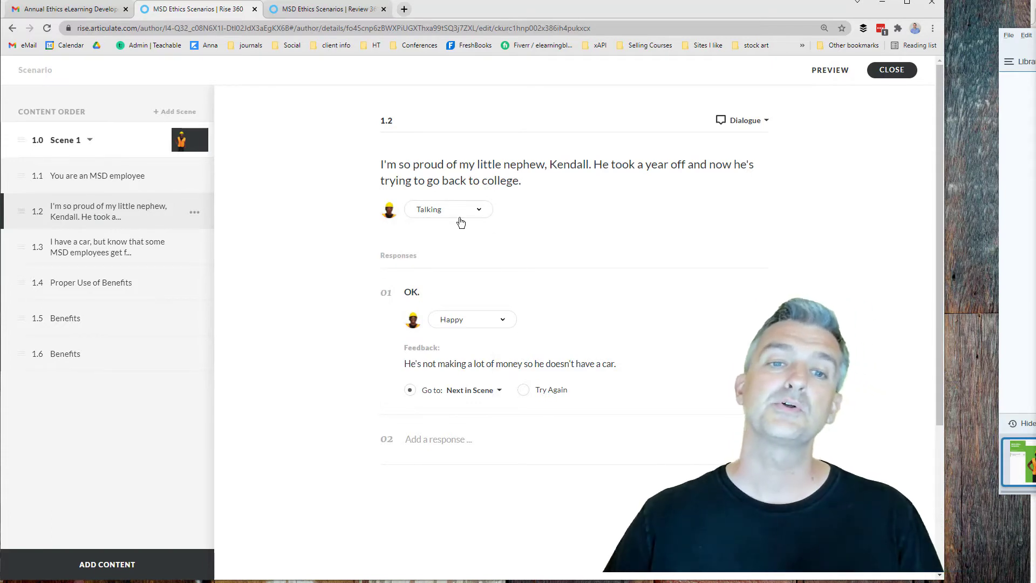
pyautogui.click(474, 210)
pyautogui.click(595, 234)
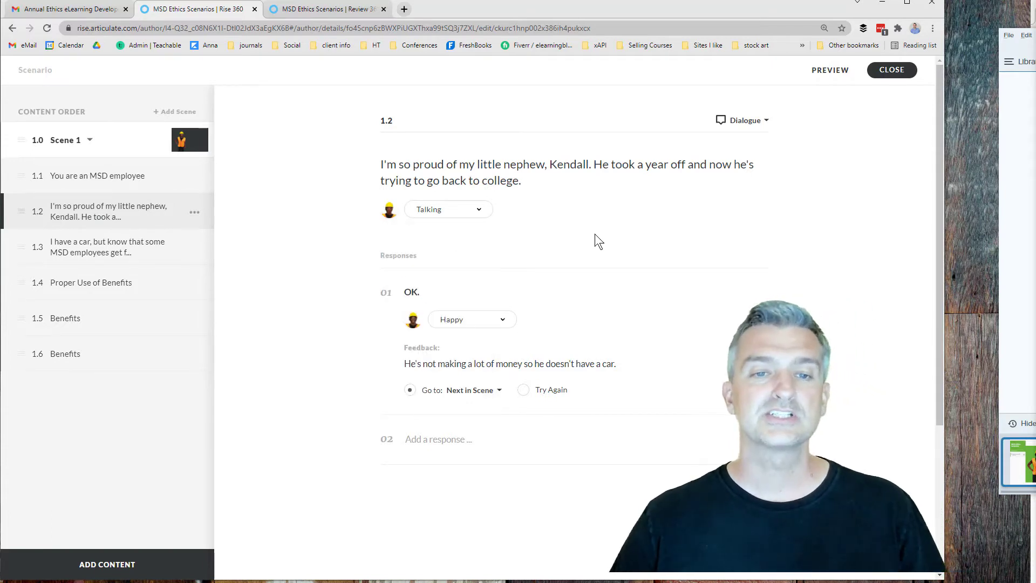
pyautogui.click(469, 211)
pyautogui.scroll(-2, 442, 336)
pyautogui.scroll(-2, 417, 374)
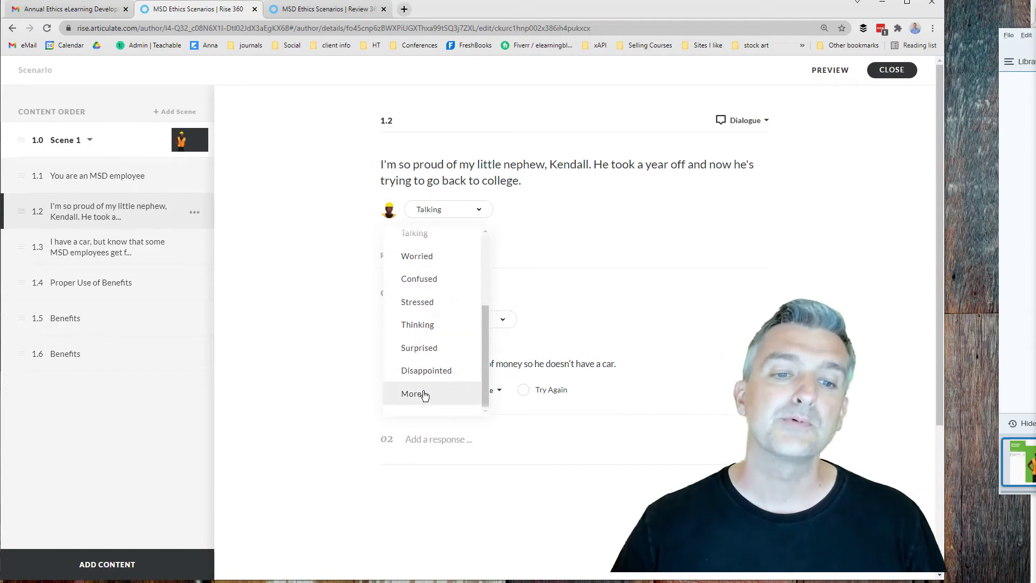
pyautogui.click(423, 393)
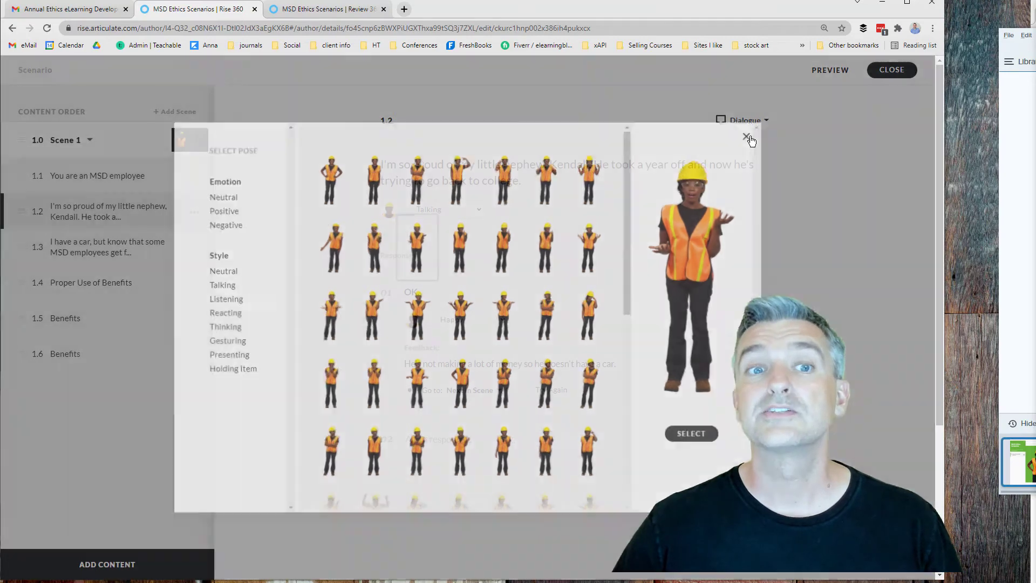
pyautogui.click(749, 136)
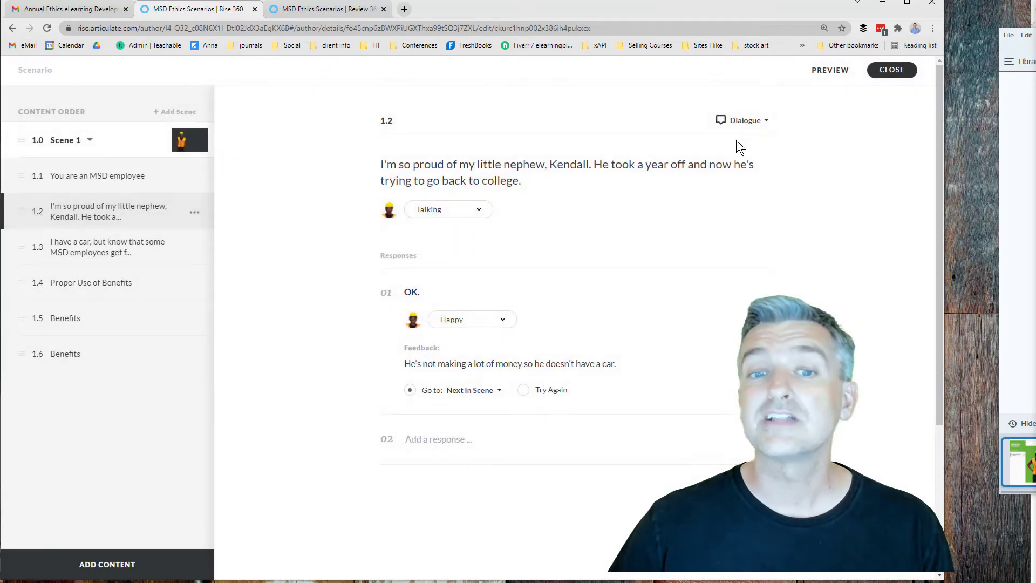
# Review scenario items 1.3 through 1.6, ending on the final Benefits screen set to End Scenario
pyautogui.click(79, 244)
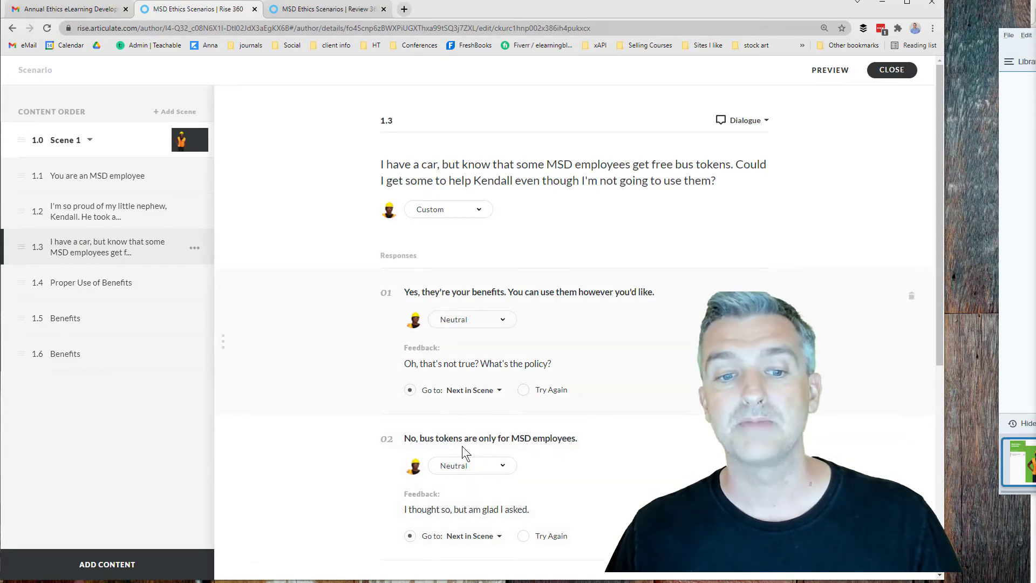
pyautogui.click(101, 291)
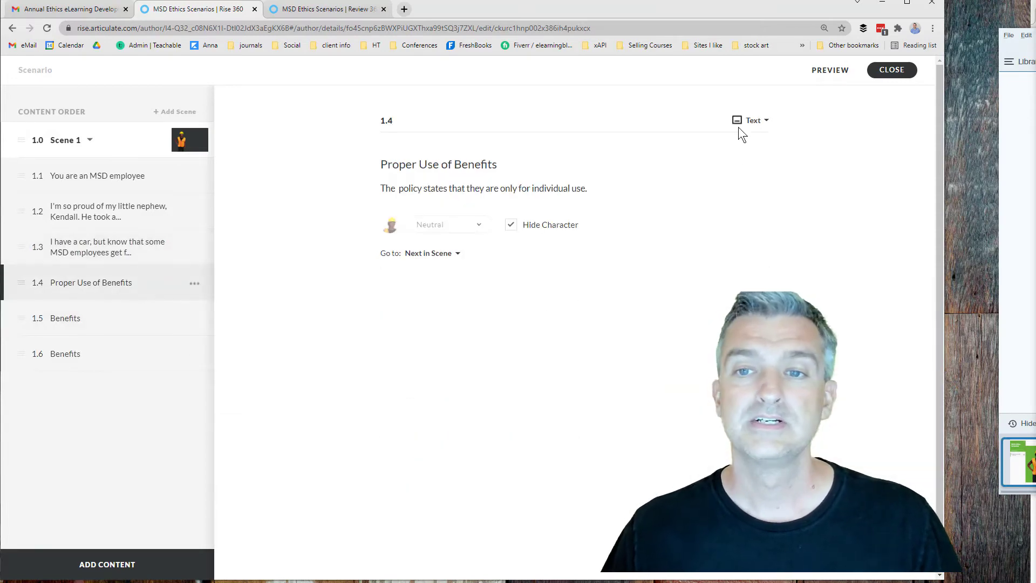
pyautogui.click(93, 255)
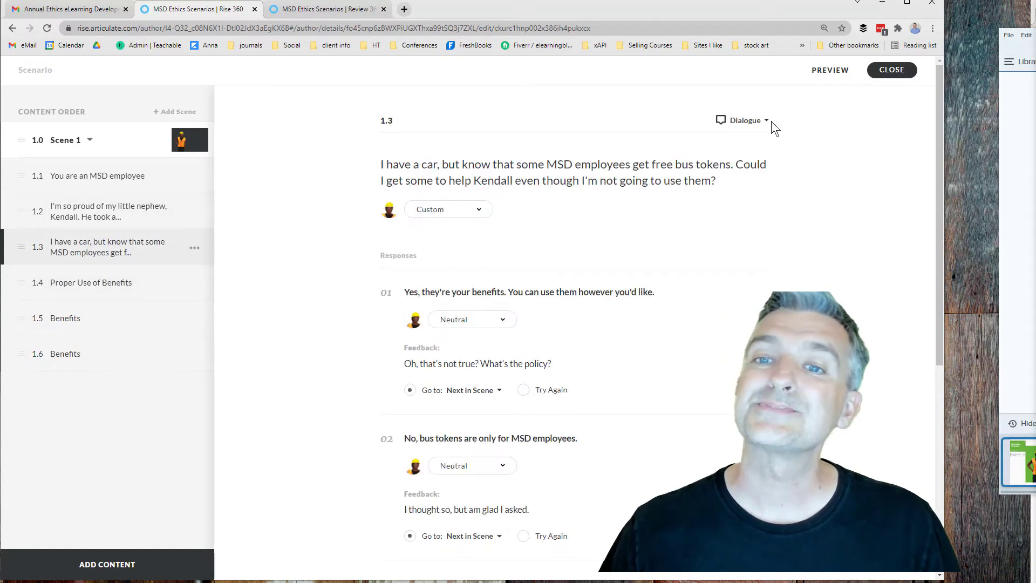
pyautogui.click(737, 121)
pyautogui.click(737, 122)
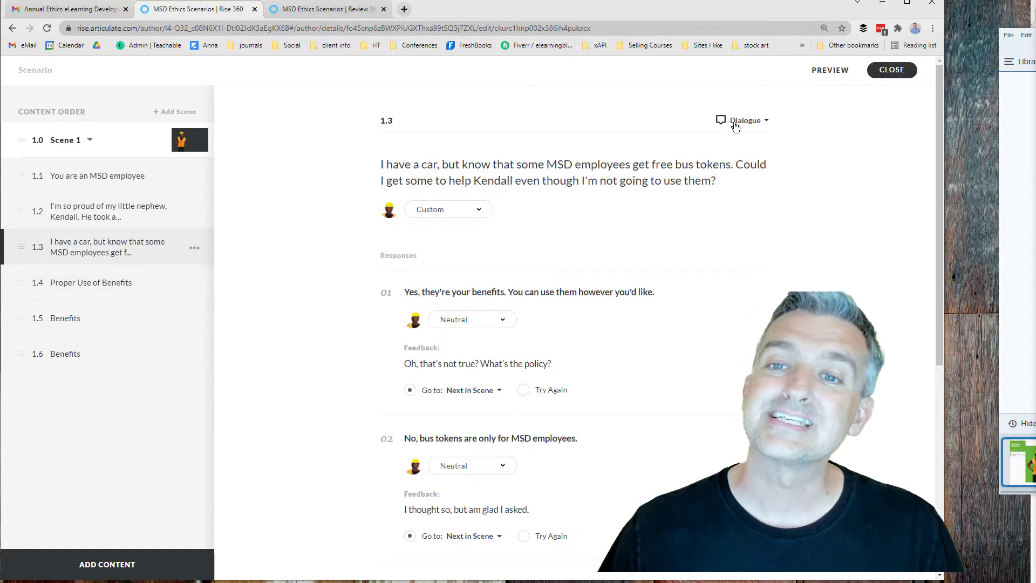
pyautogui.click(107, 283)
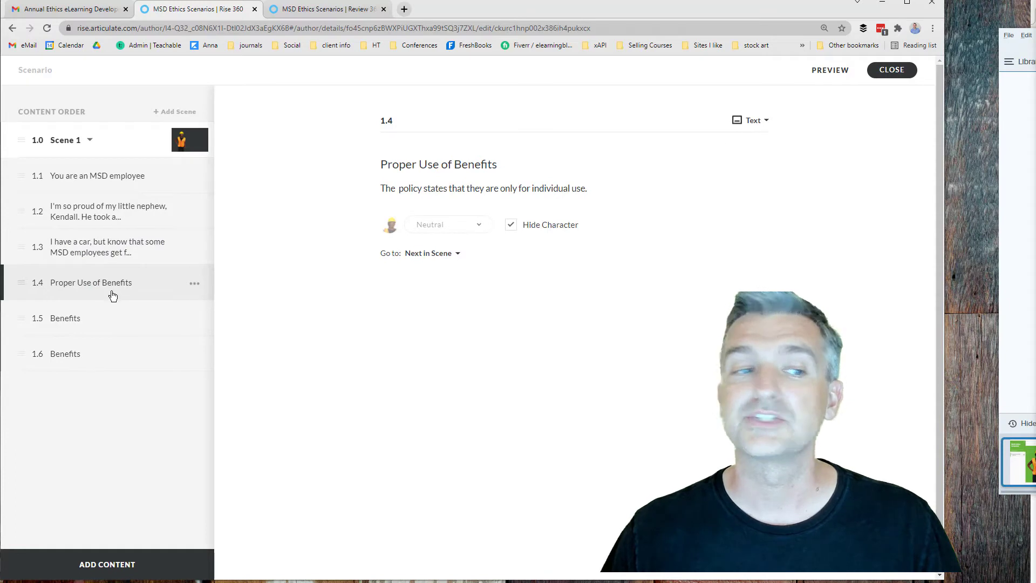
pyautogui.click(73, 324)
pyautogui.click(86, 367)
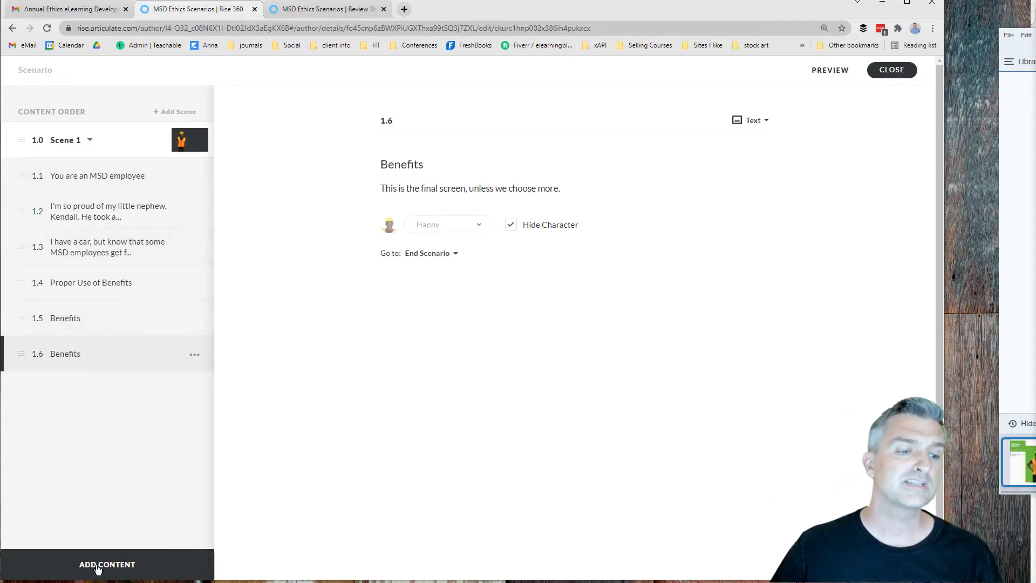
# Open the blank item 1.7, then return to dialogue 1.2 and select its OK. response feedback sentence
pyautogui.click(87, 397)
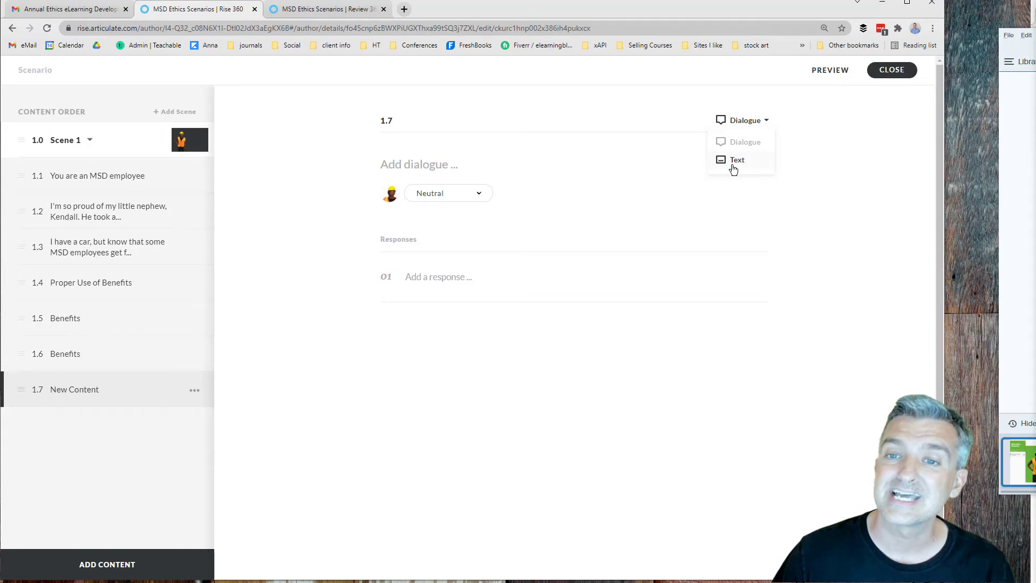
pyautogui.click(147, 230)
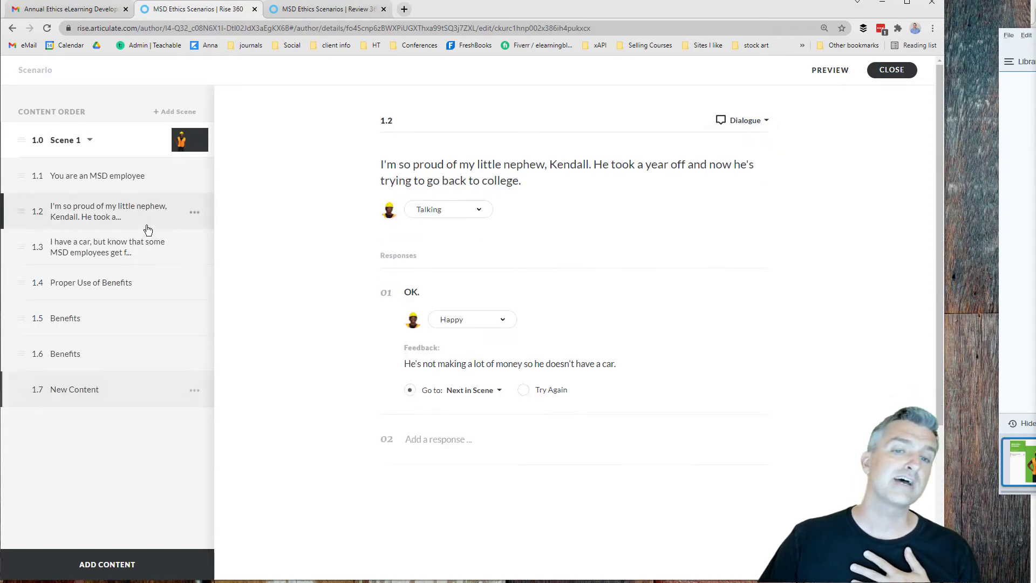
pyautogui.tripleClick(434, 366)
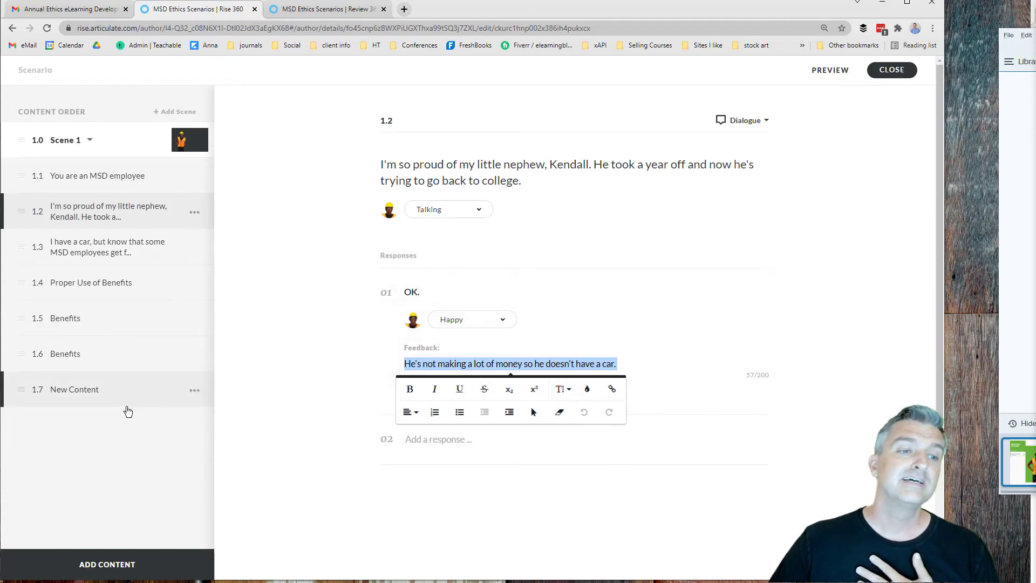
# Preview the scenario from the current slide 1.2
pyautogui.click(829, 70)
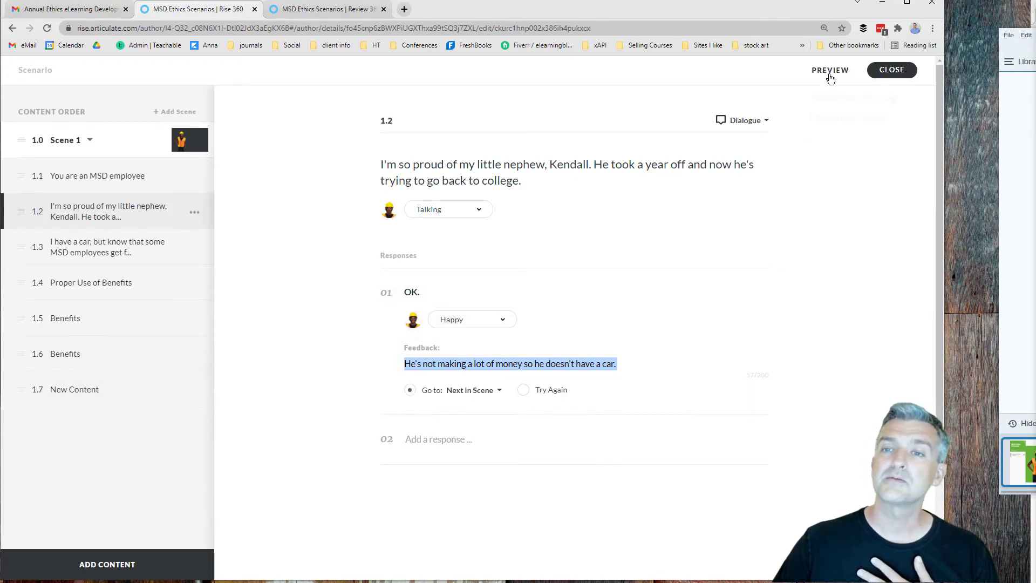
pyautogui.click(851, 119)
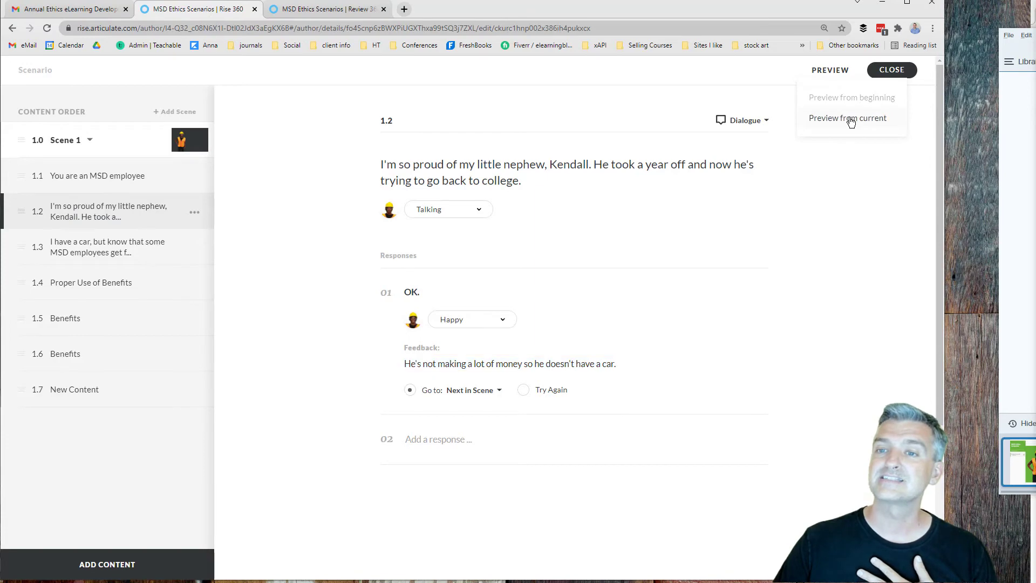